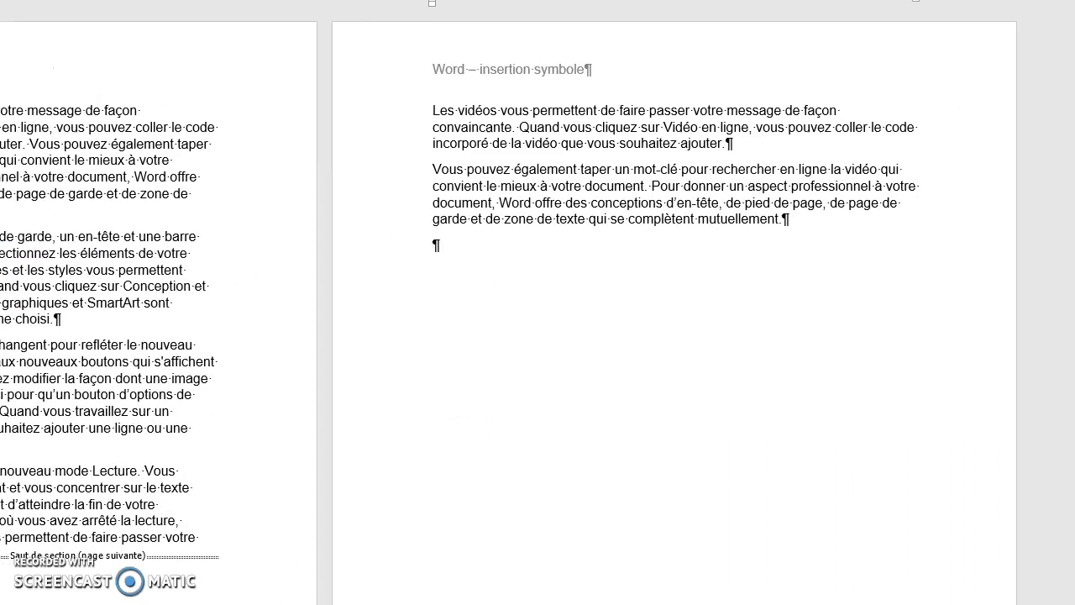
Step: Insert a next-page section break (Page suivante) at the empty paragraph ending the "Word – insertion symbole" page
click(437, 246)
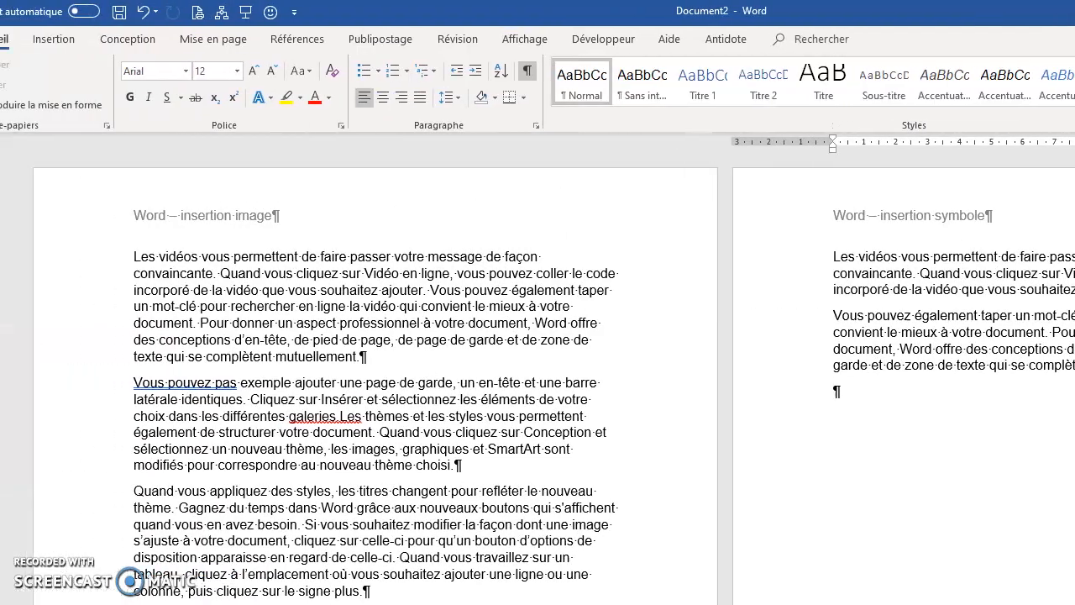
click(256, 42)
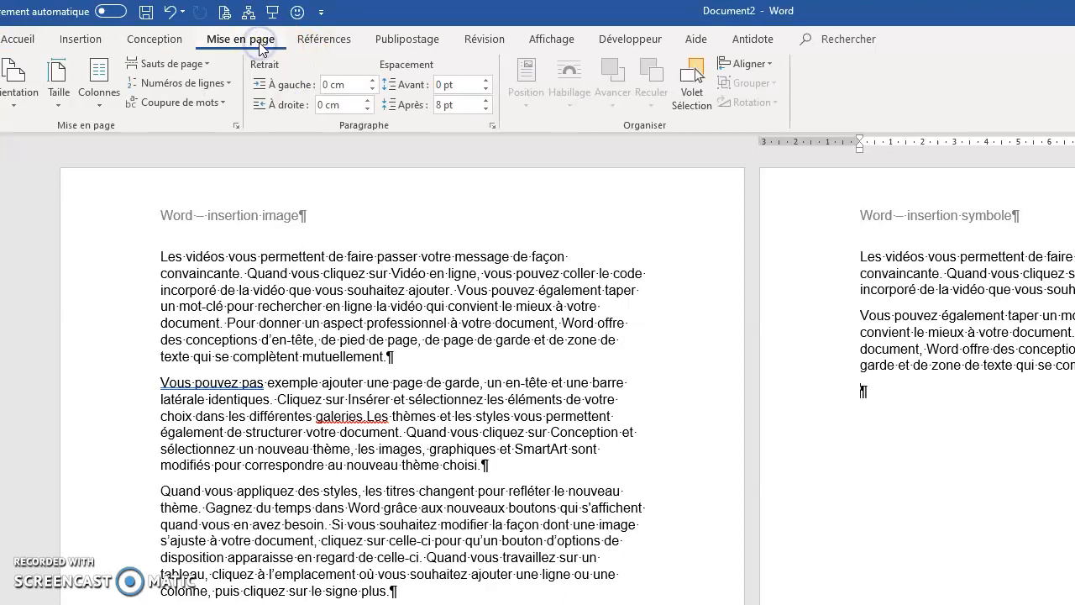
click(208, 65)
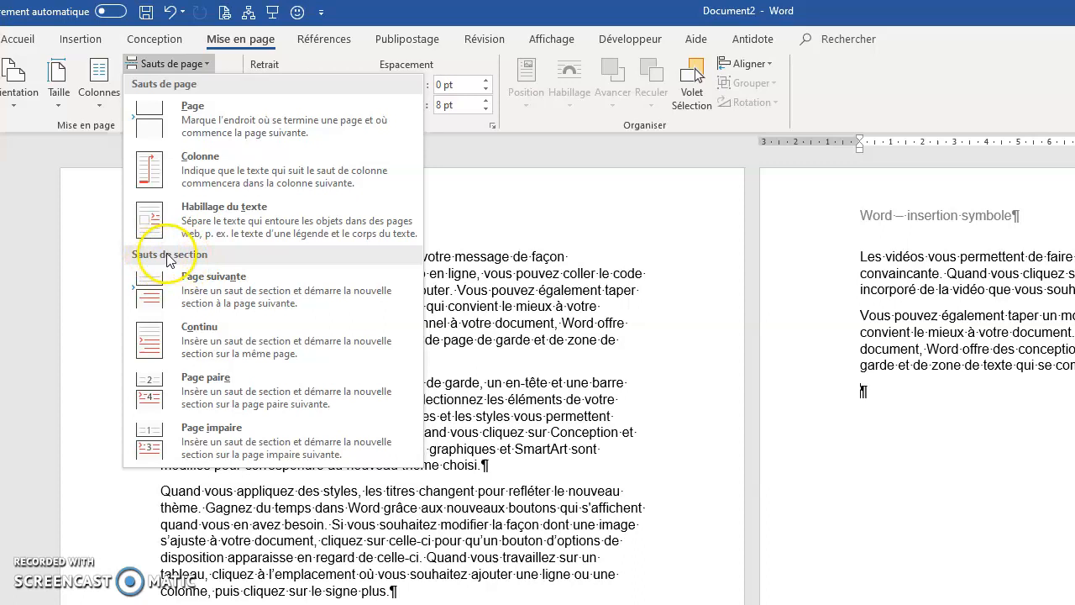
click(220, 288)
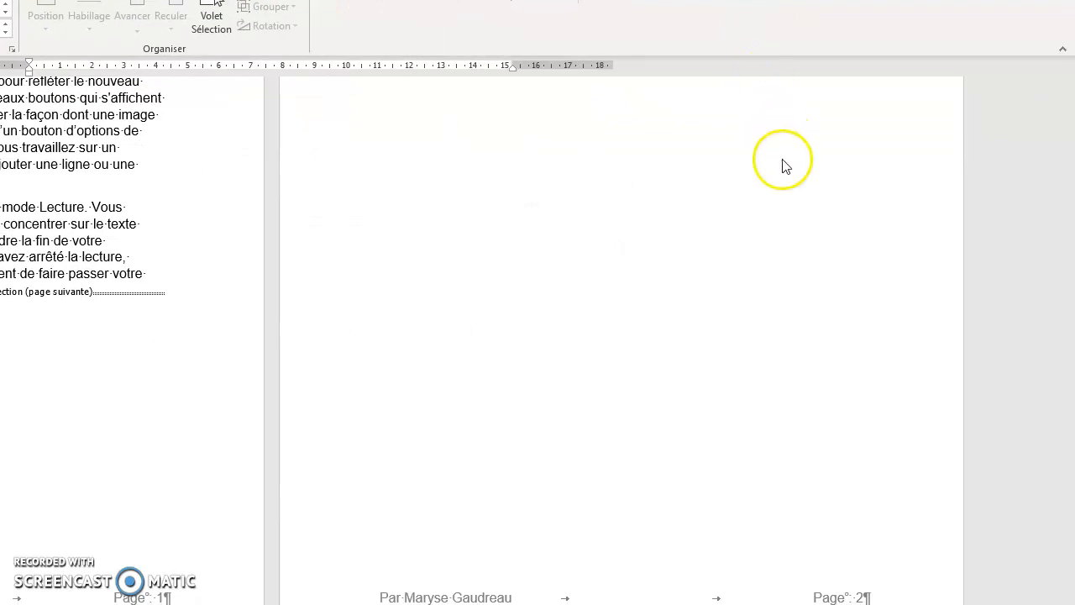
scroll(782, 165, up, 5)
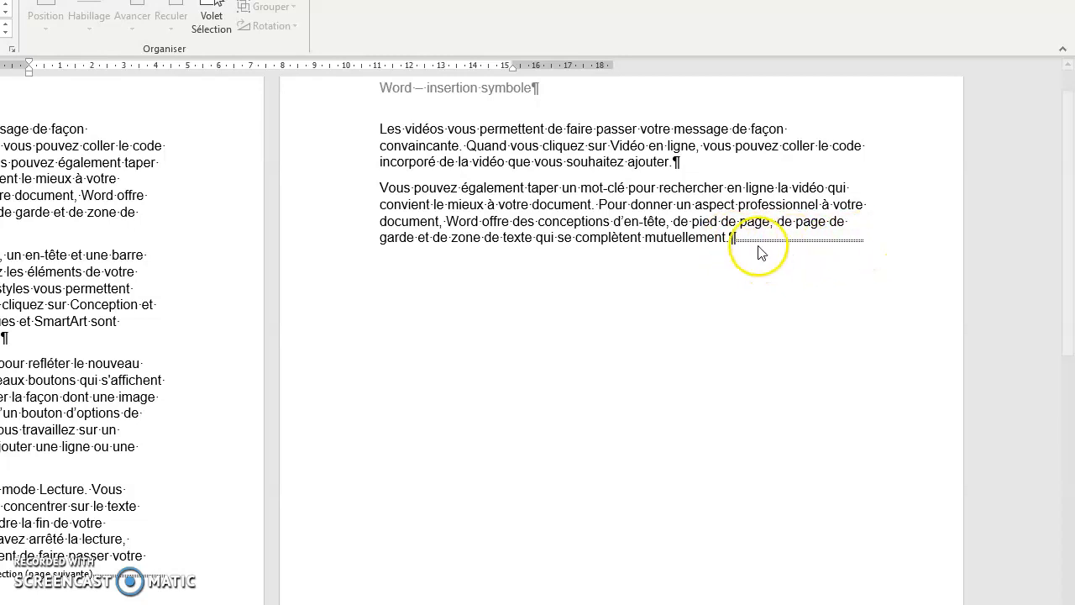
Step: Add a paragraph after the last sentence of page 2 so the section break sits on its own line
click(734, 238)
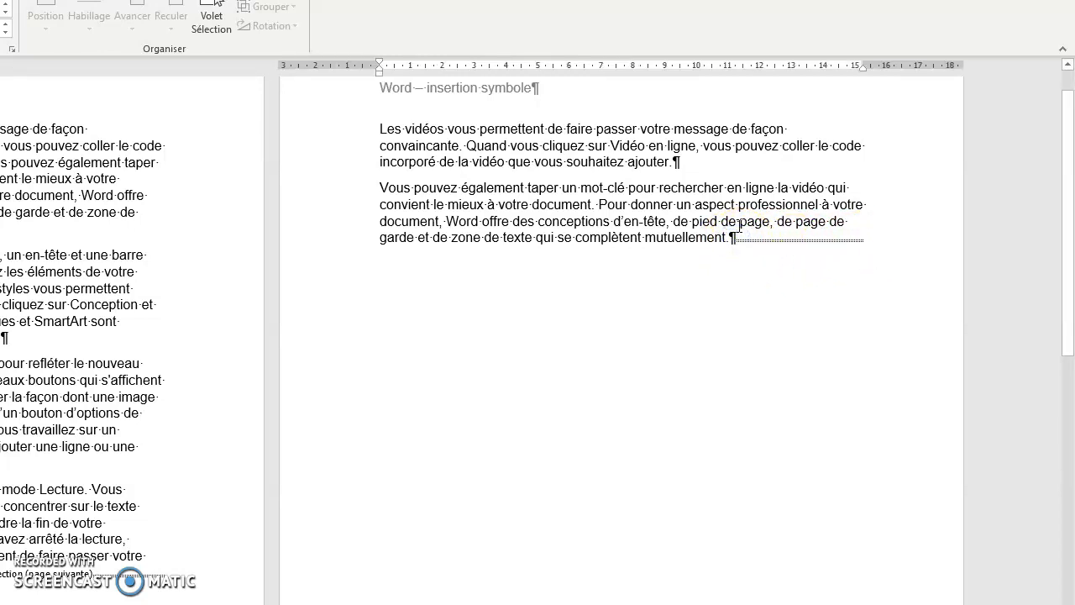
key(Return)
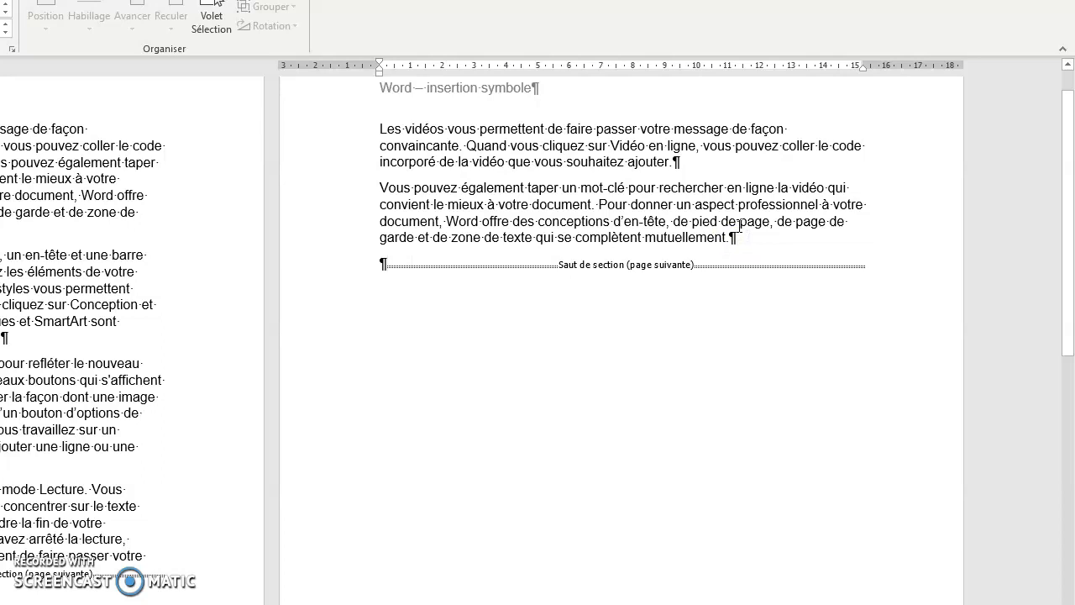
click(735, 237)
Step: Unlink the section 3 header from the previous section and return to the body text of page 3
scroll(512, 218, down, 1)
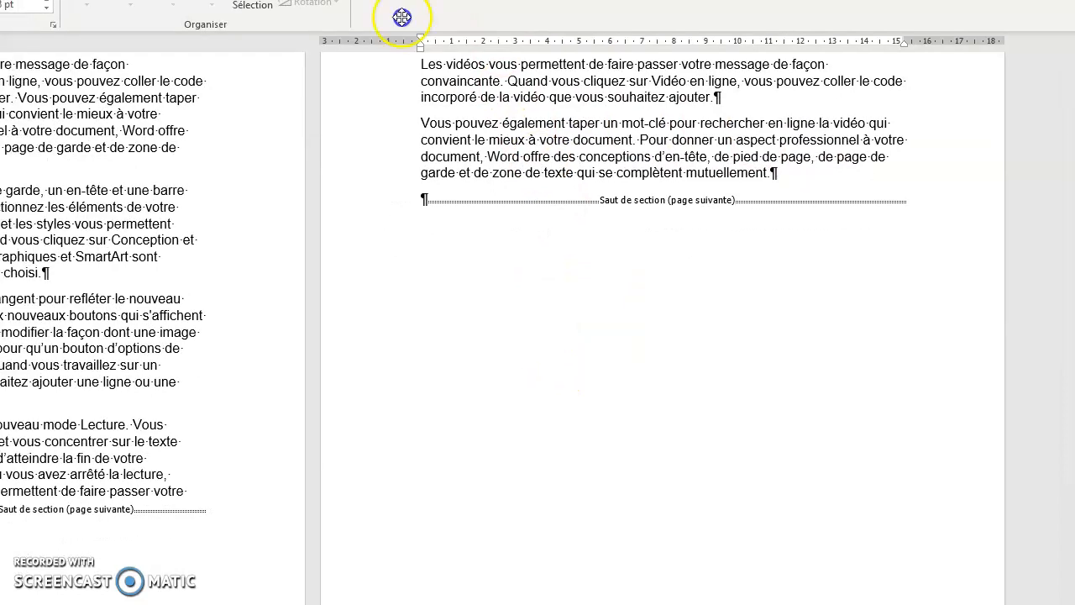
scroll(600, 126, down, 10)
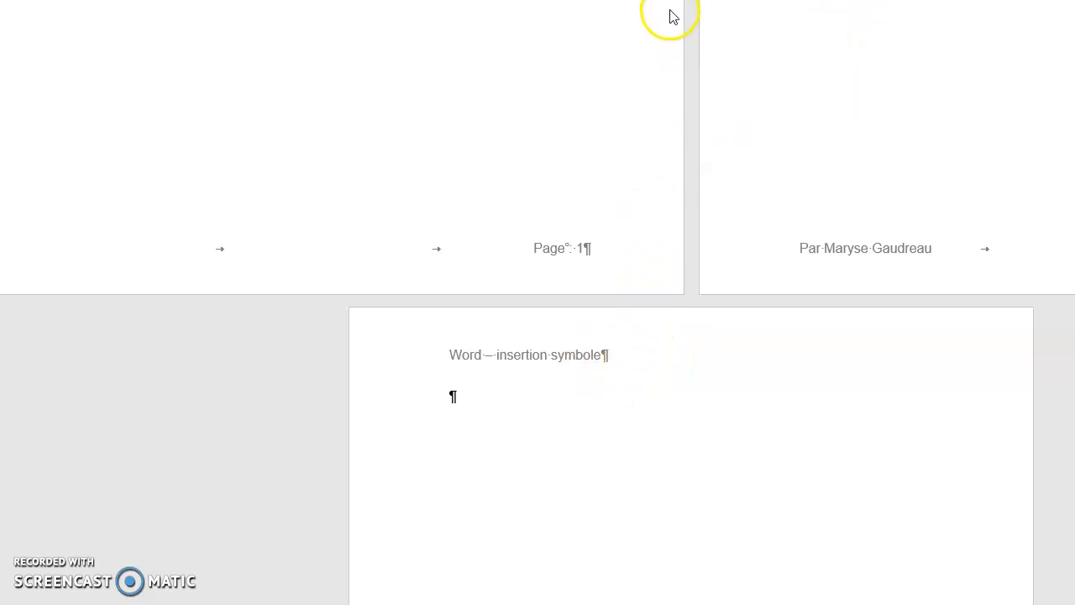
double_click(576, 361)
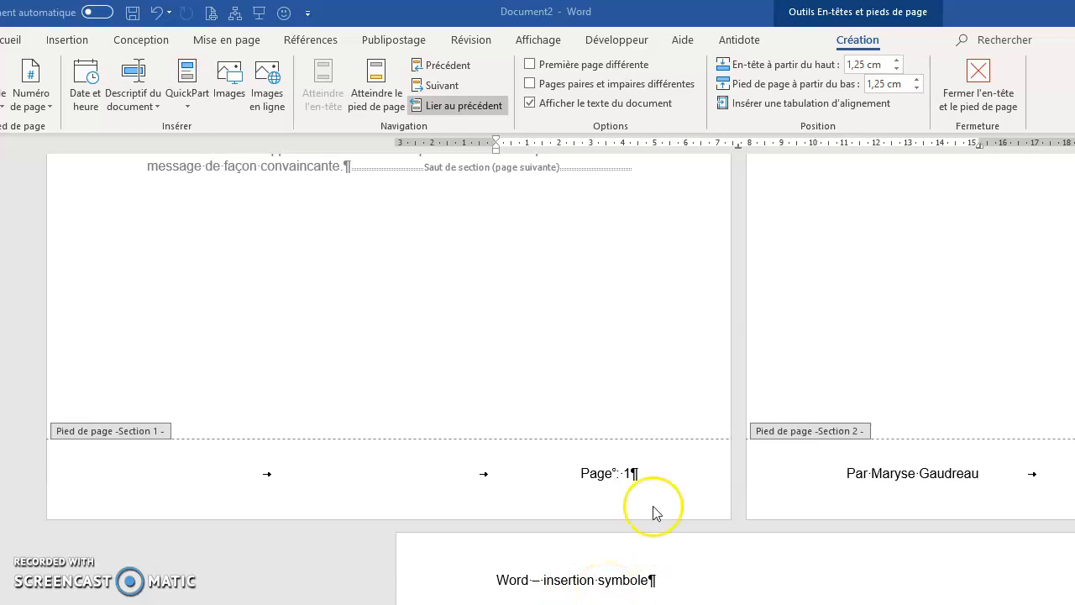
click(475, 109)
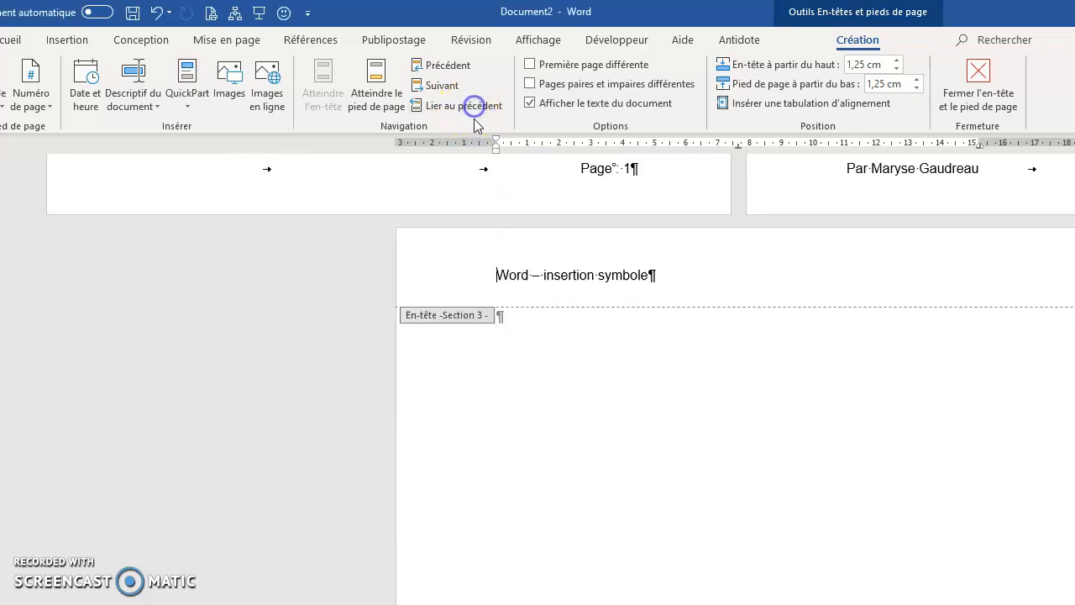
scroll(710, 391, up, 3)
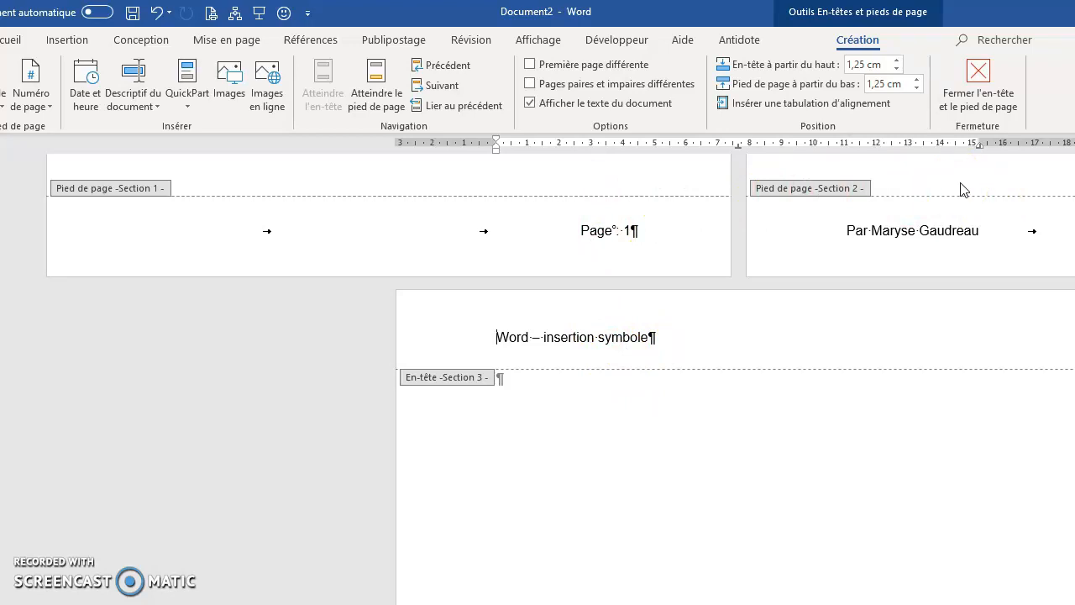
double_click(536, 402)
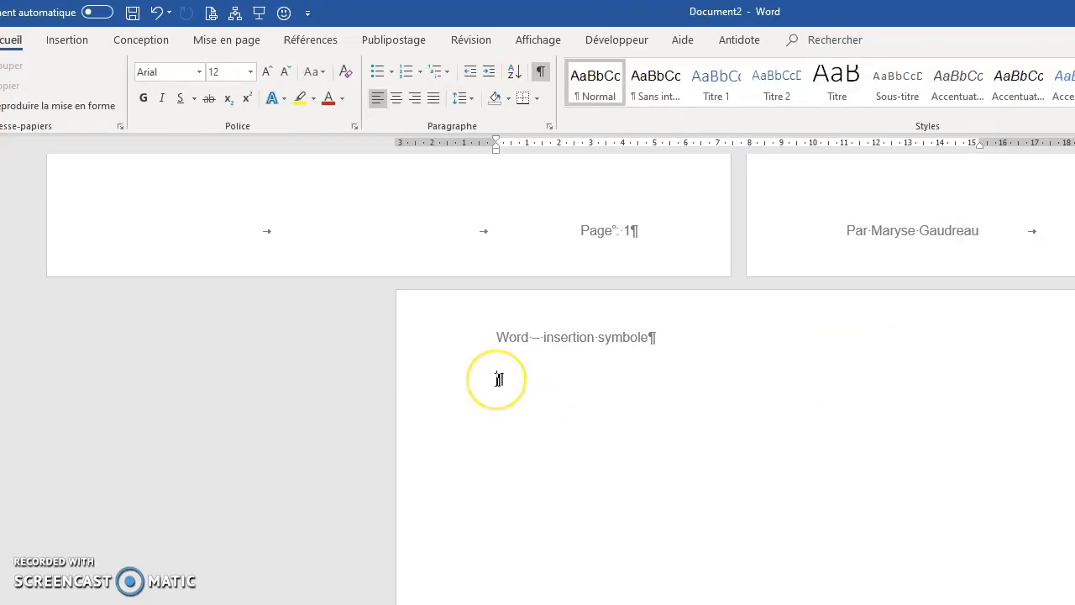
Step: Set section 3 to landscape (Paysage) orientation and fill it with four paragraphs of sample text using the =rand function
click(227, 40)
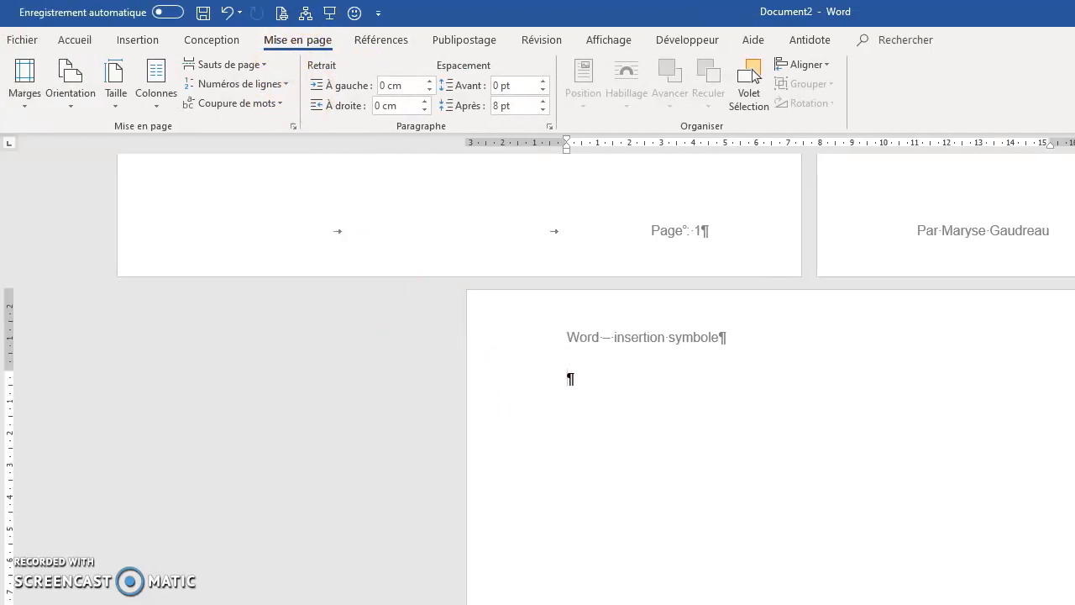
click(72, 107)
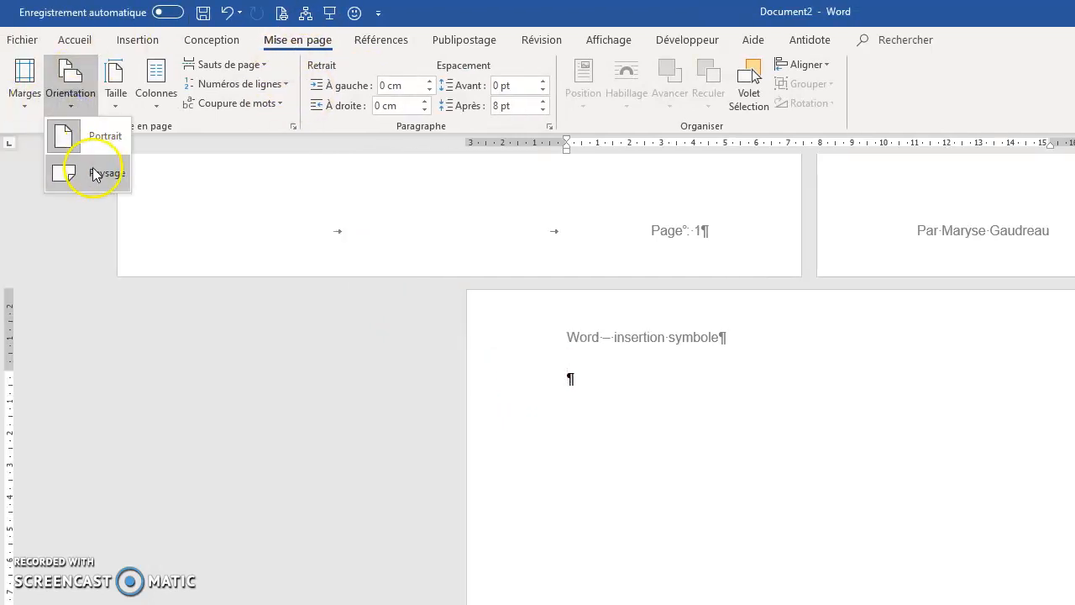
click(94, 176)
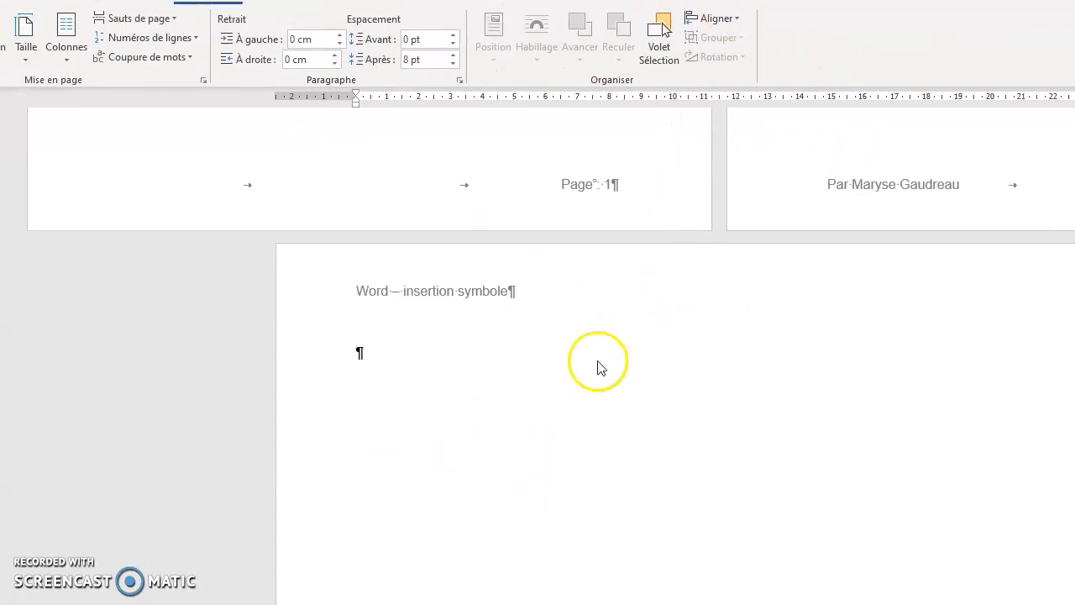
click(360, 354)
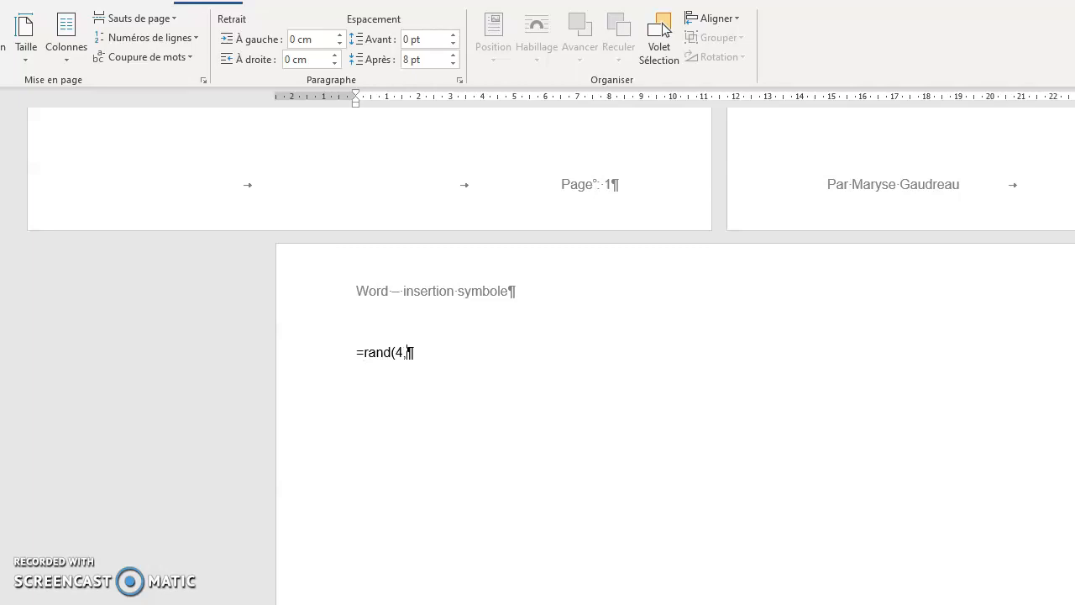
key(Return)
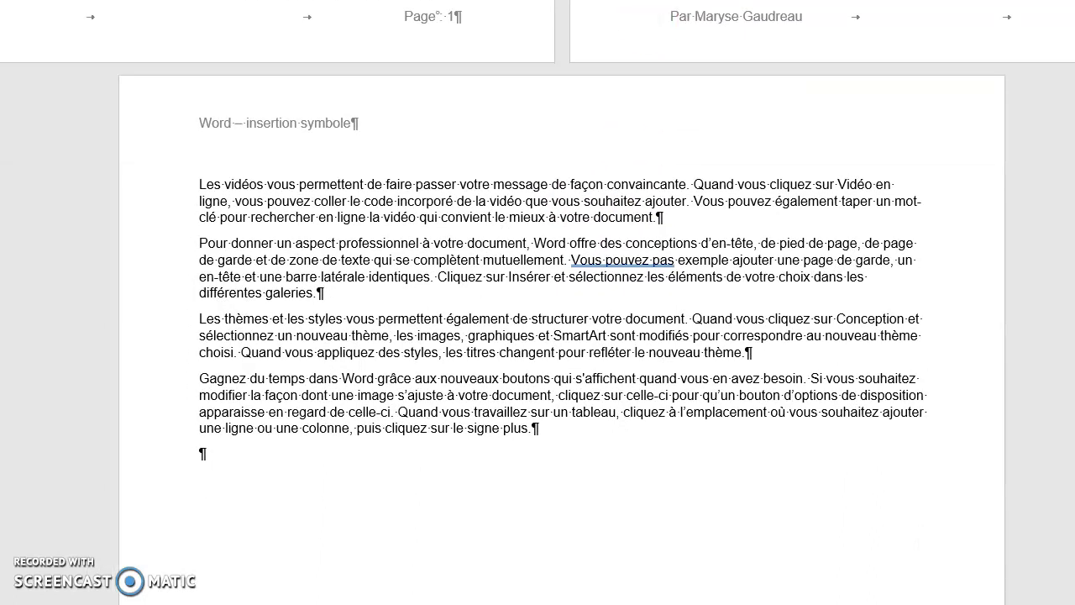
Step: Open the section 3 footer and unlink it from the previous section
scroll(647, 299, down, 3)
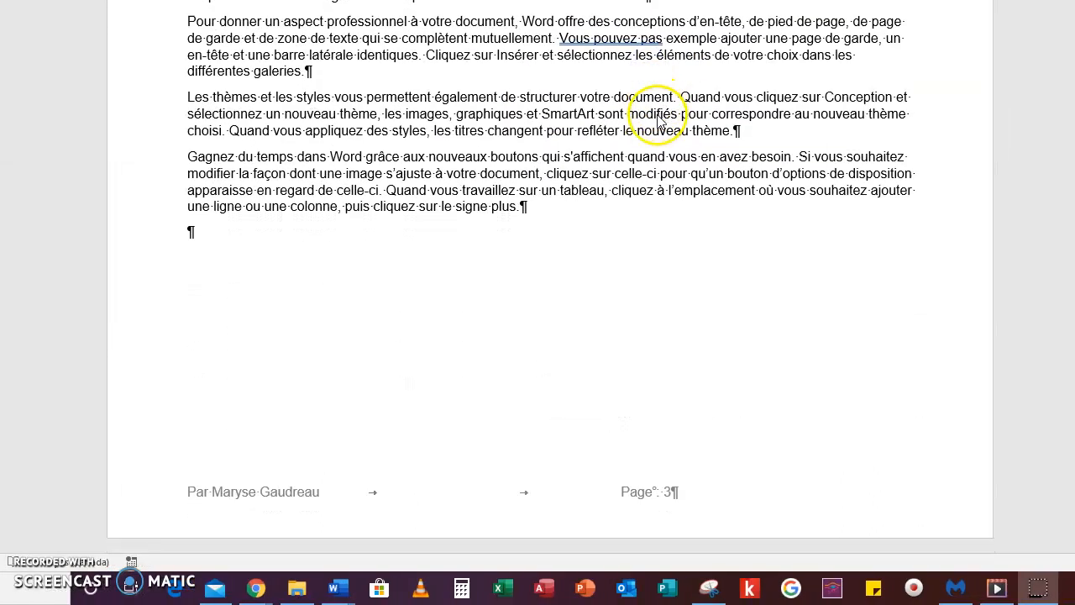
double_click(702, 496)
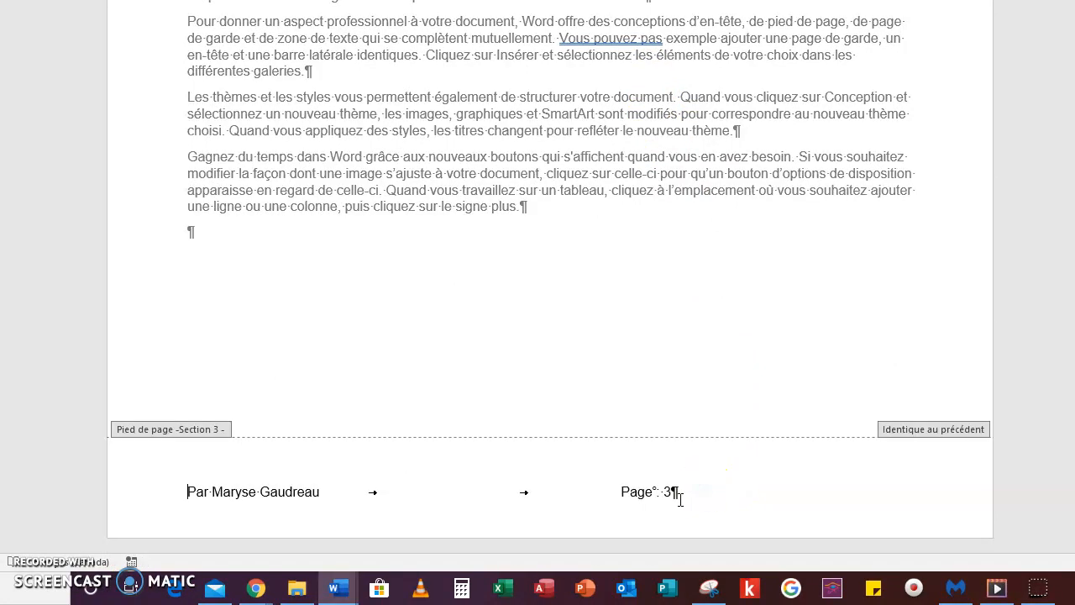
click(676, 496)
click(647, 343)
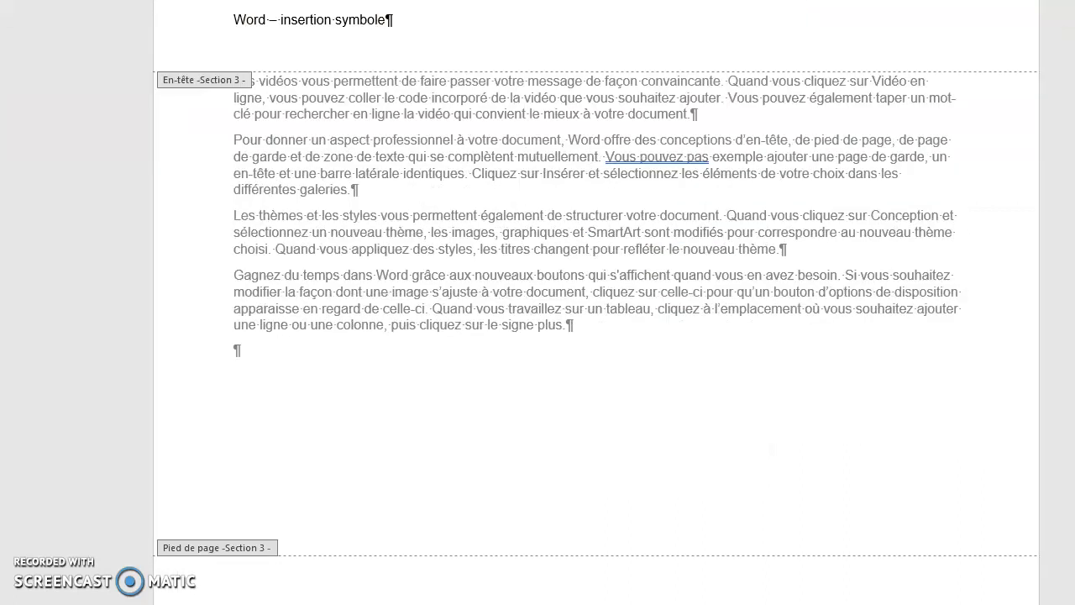
Step: Move the right tab stop of the section 3 footer from 15 cm to the right margin to align the page number there
double_click(701, 550)
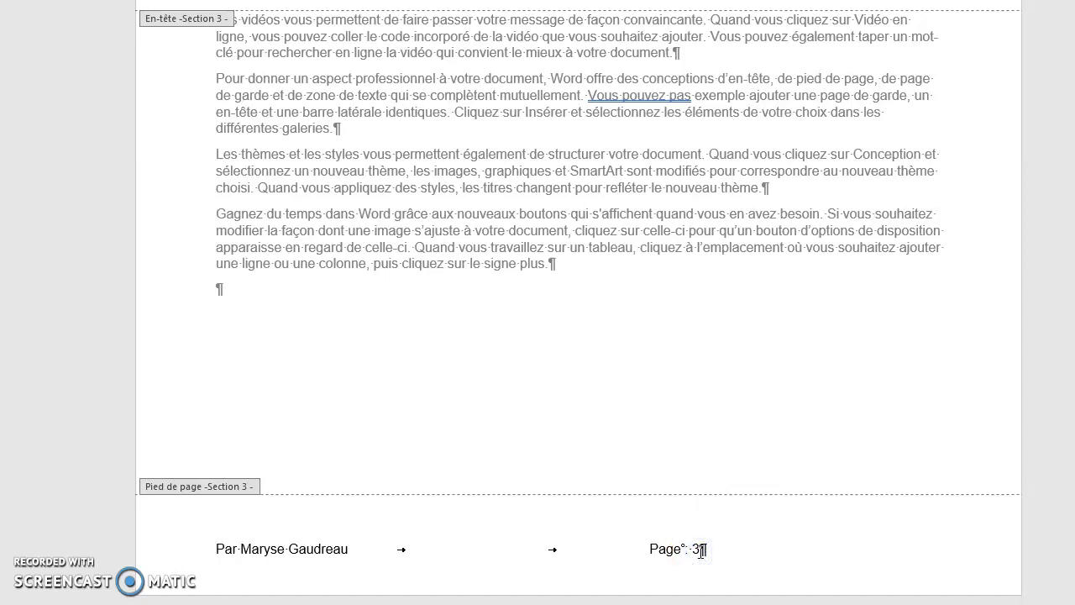
click(672, 550)
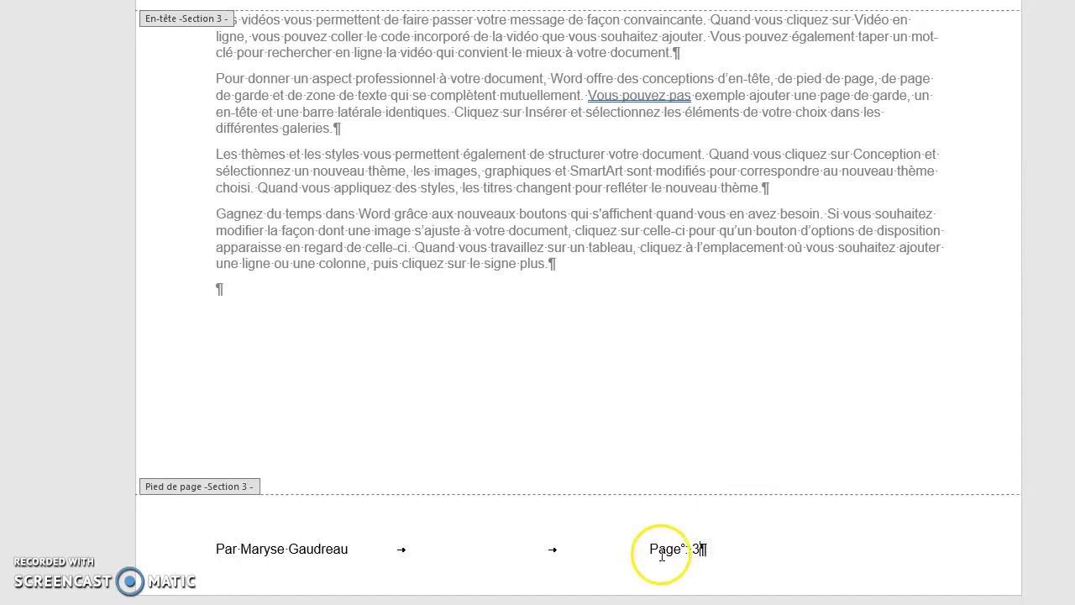
click(646, 554)
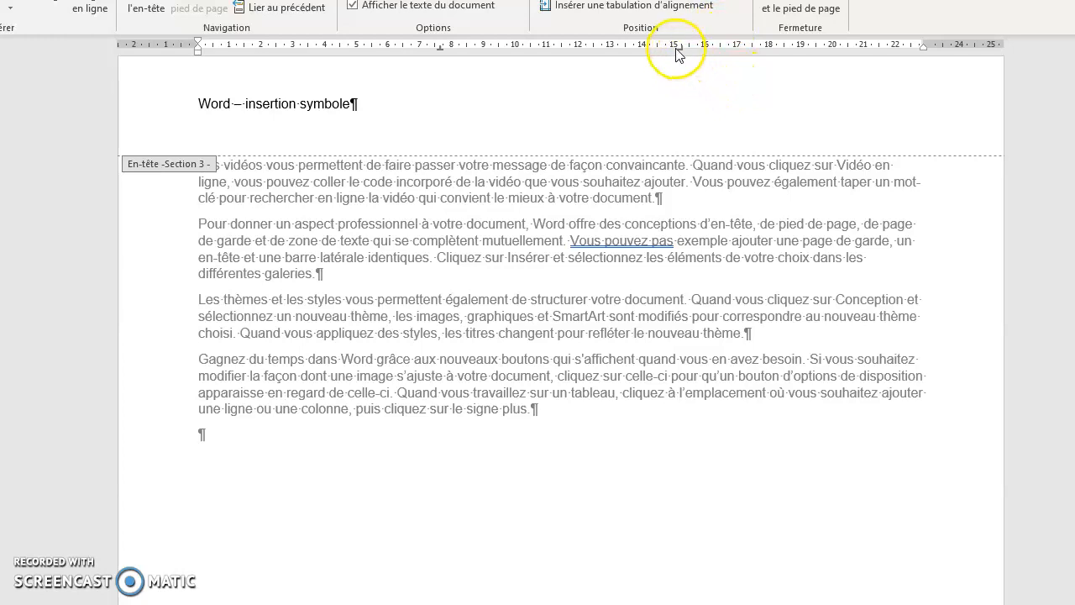
click(682, 49)
drag(683, 48, 897, 50)
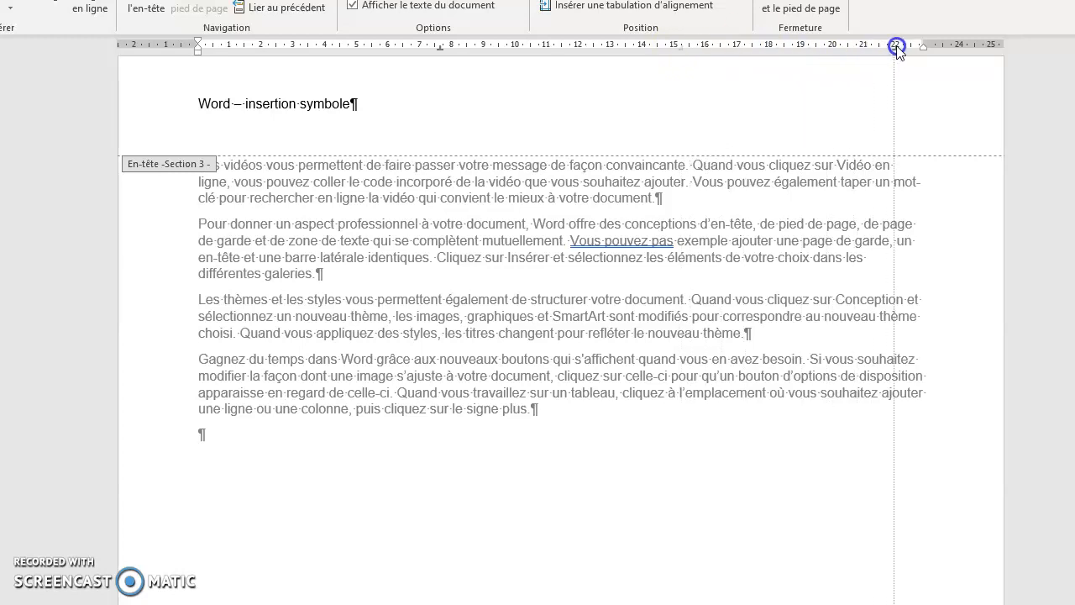
drag(897, 51, 910, 52)
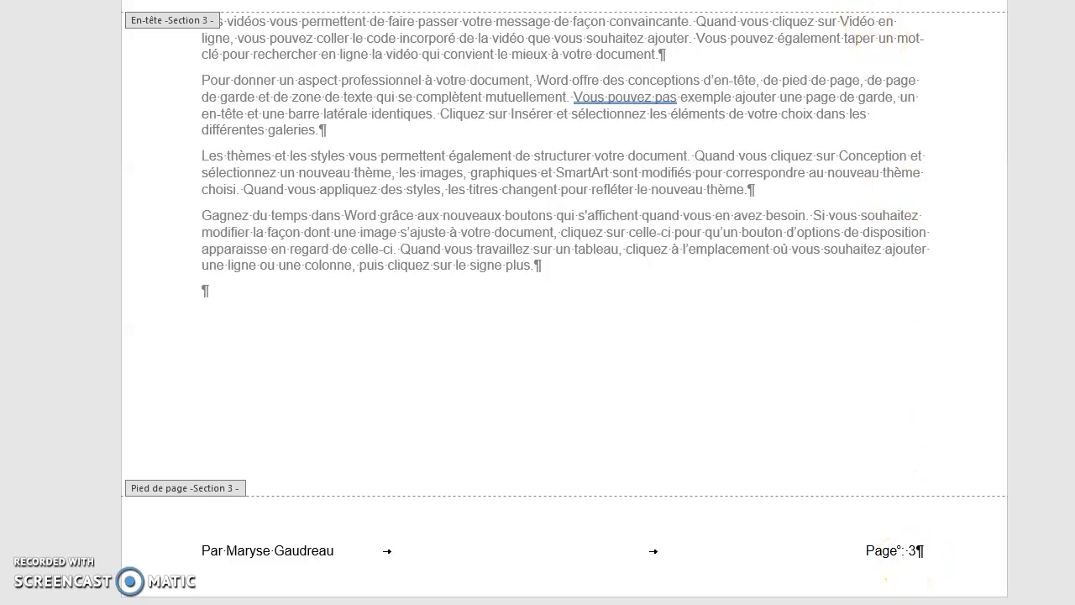
scroll(857, 84, up, 3)
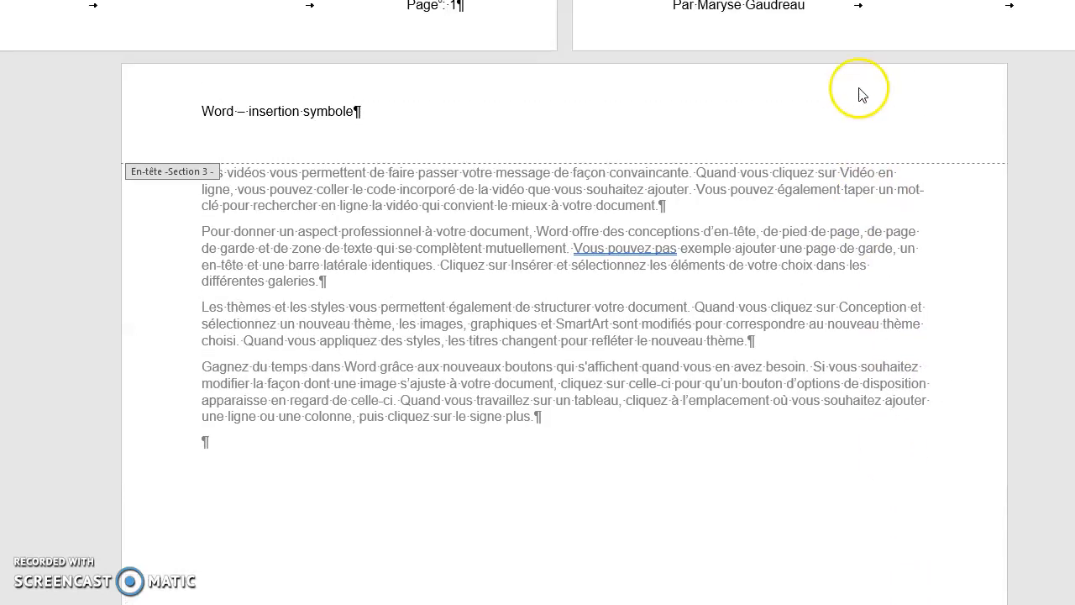